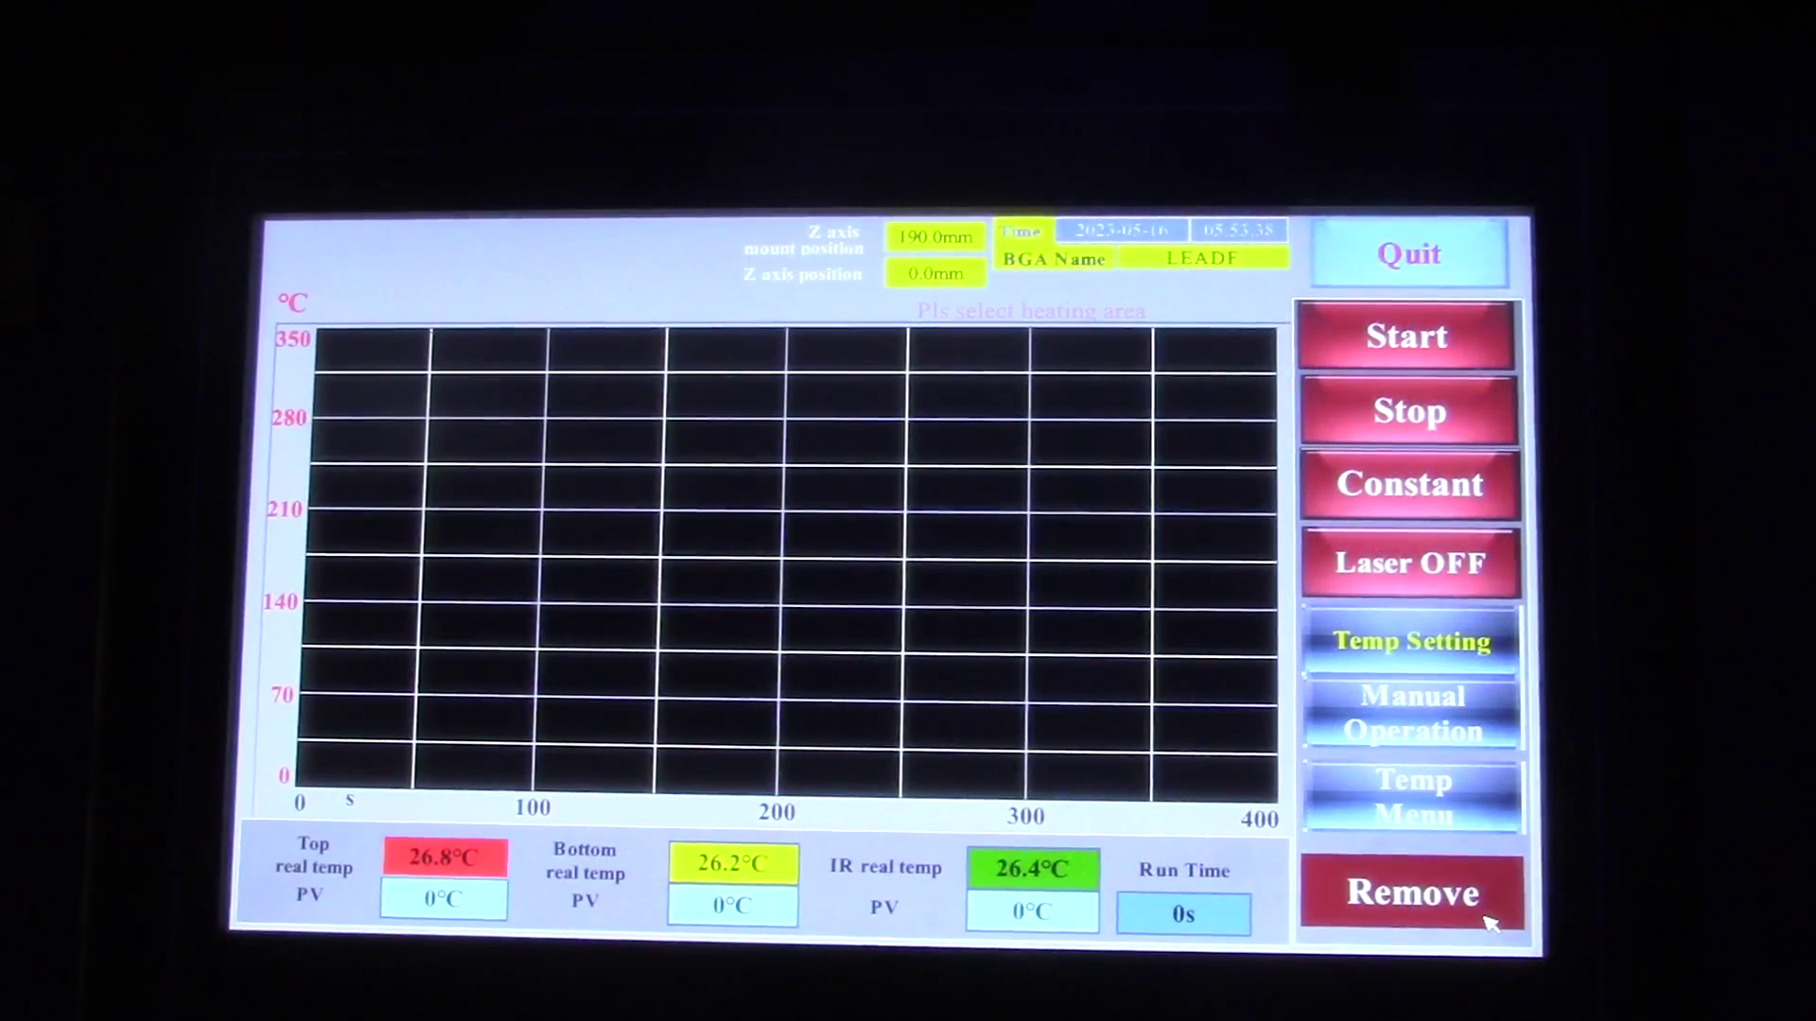
{"action": "left_click", "coordinate": [1430, 647]}
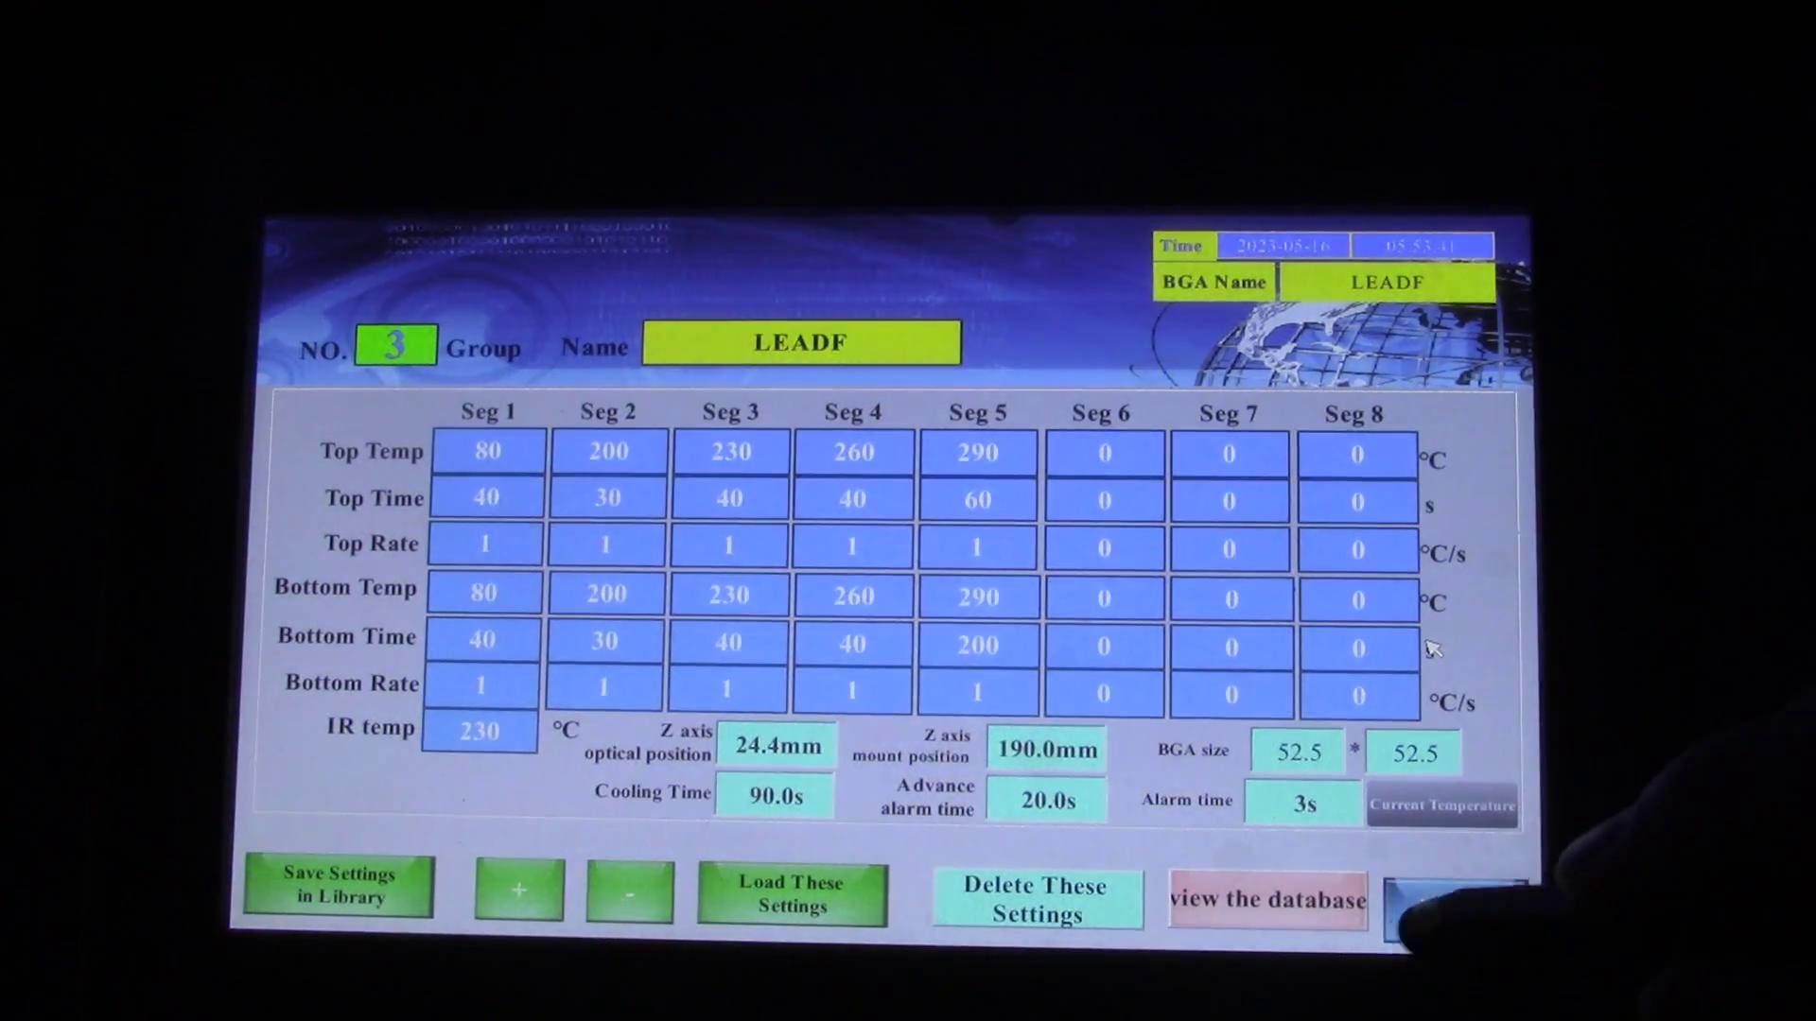
{"action": "left_click", "coordinate": [1302, 900]}
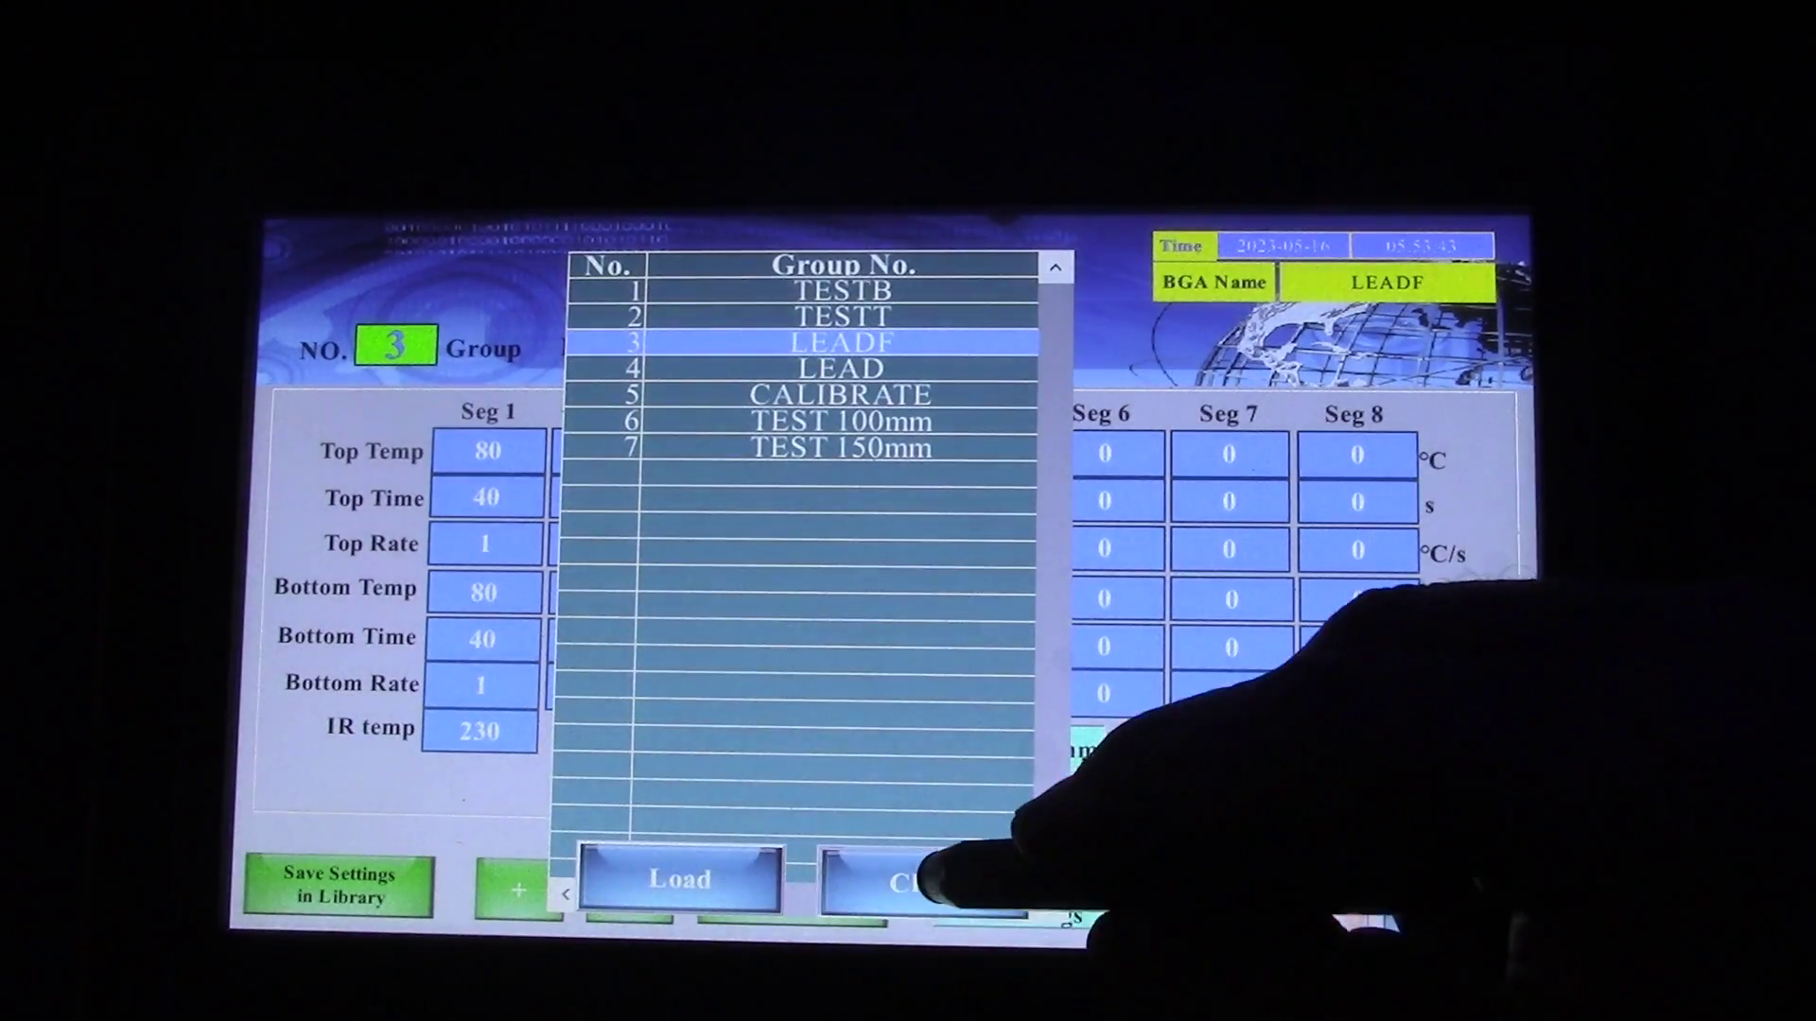
{"action": "left_click", "coordinate": [936, 875]}
{"action": "left_click", "coordinate": [1469, 911]}
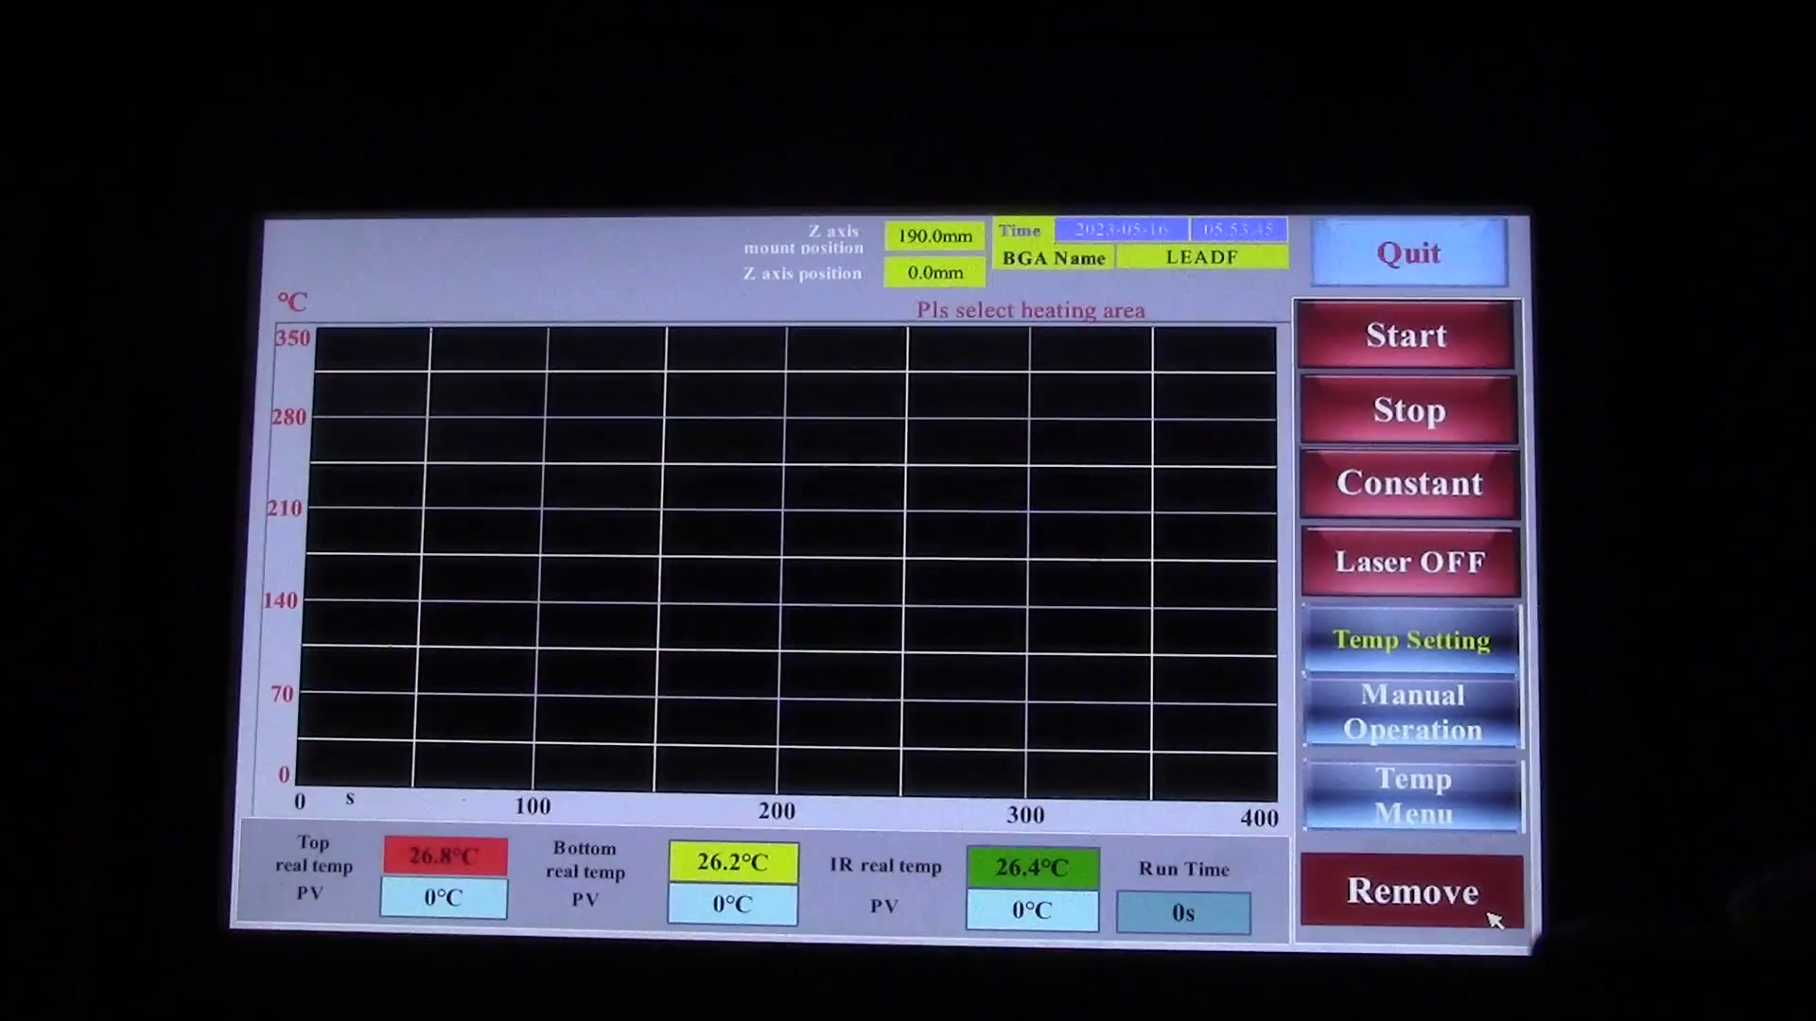